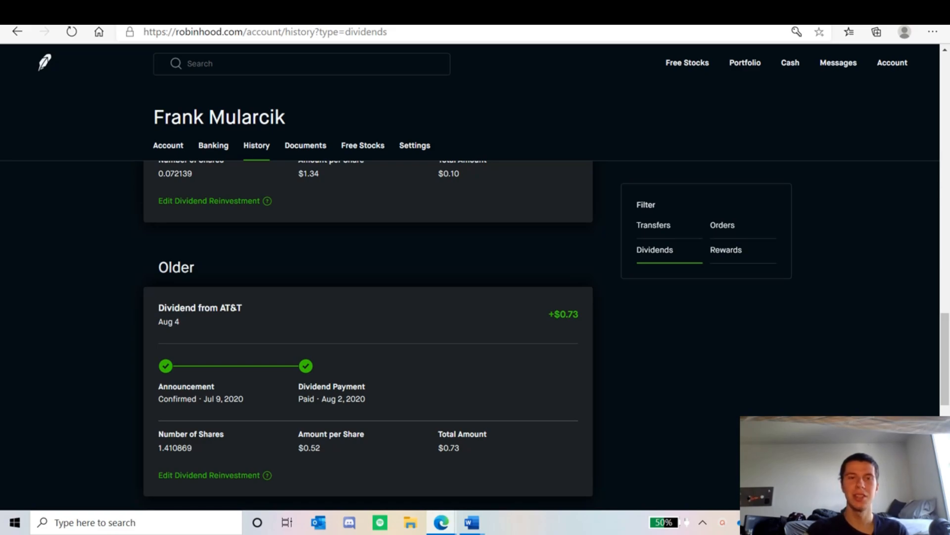
# Step: Review the dividend history entries from the AT&T payment up through the more recent August and September payments
pyautogui.scroll(3, 584, 376)
pyautogui.scroll(1, 579, 381)
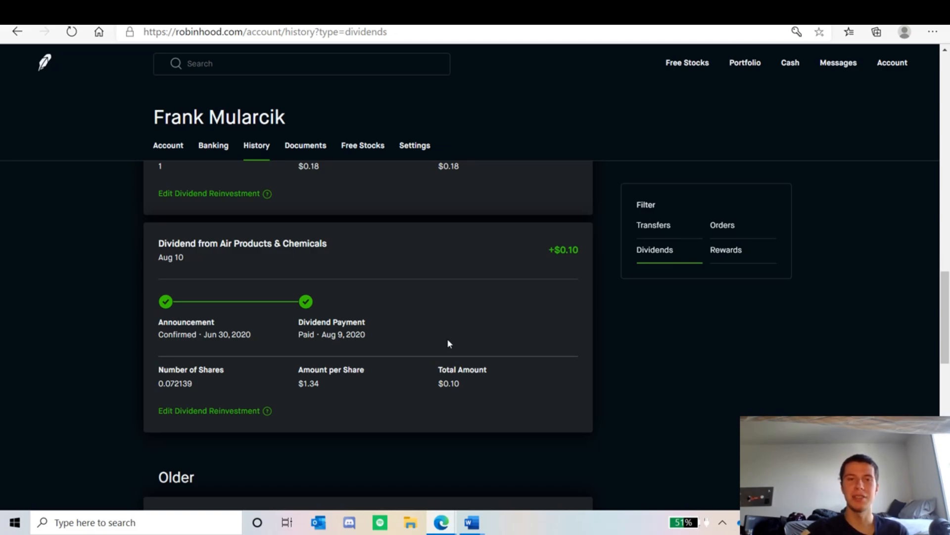
pyautogui.scroll(4, 440, 353)
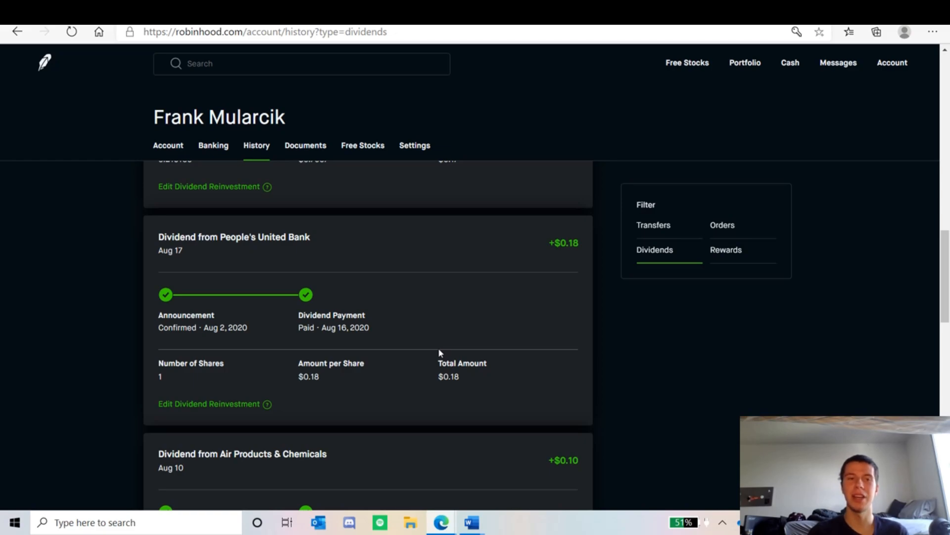
pyautogui.scroll(3, 276, 361)
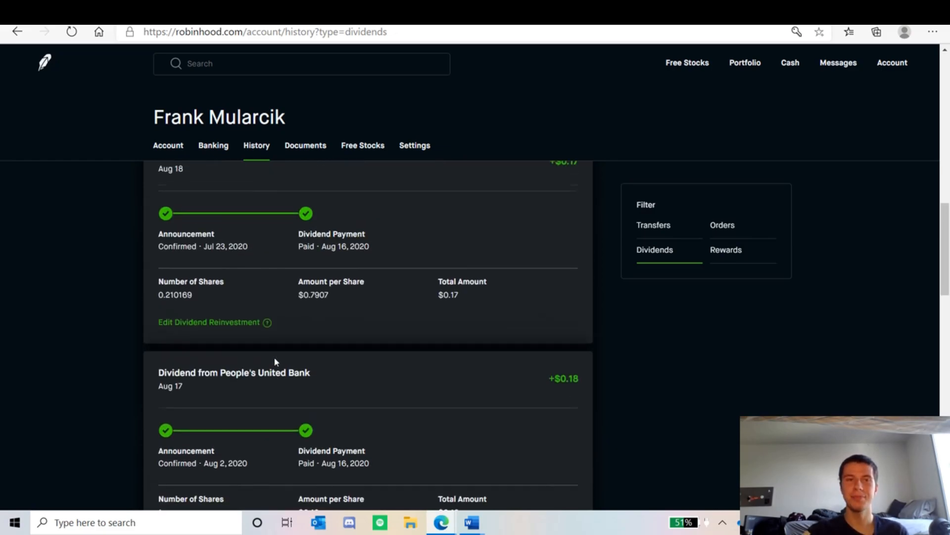
pyautogui.scroll(2, 276, 362)
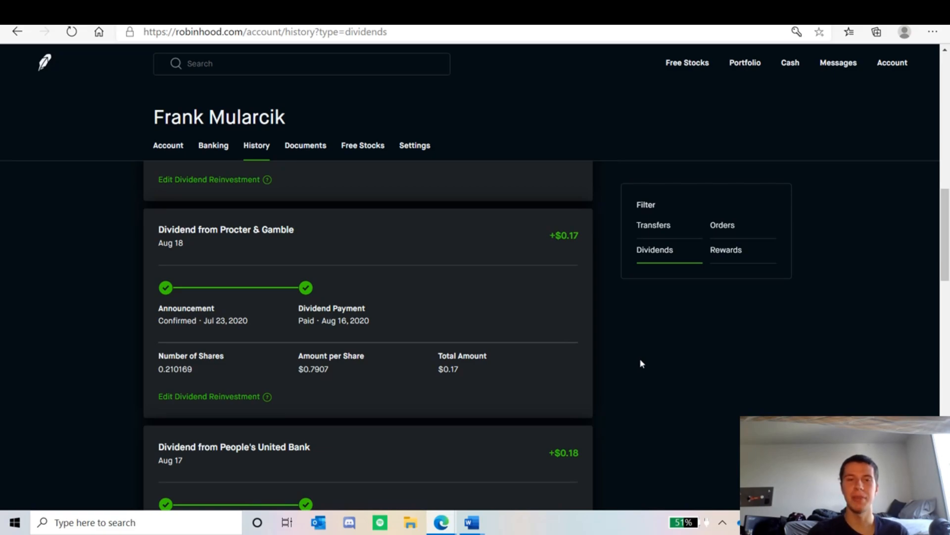
pyautogui.scroll(4, 521, 383)
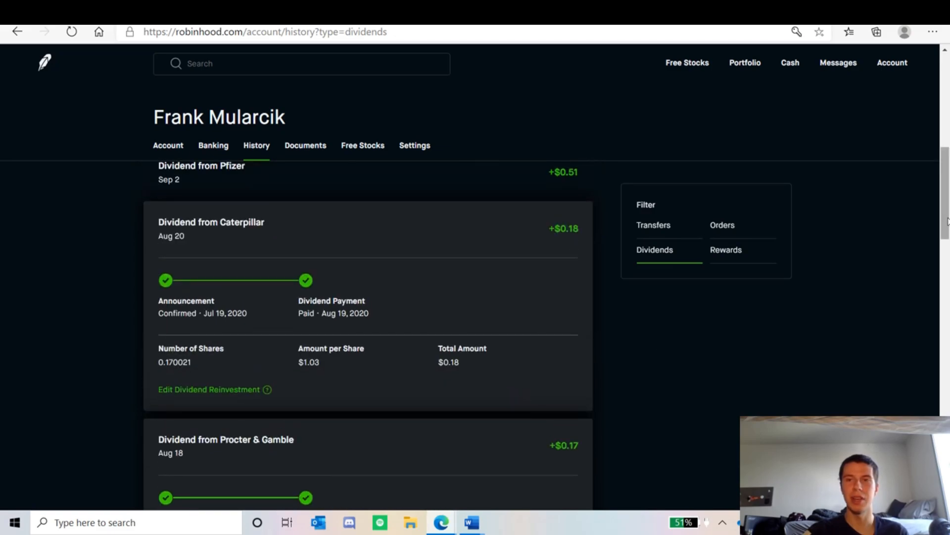
pyautogui.scroll(1, 947, 218)
pyautogui.scroll(-3, 947, 219)
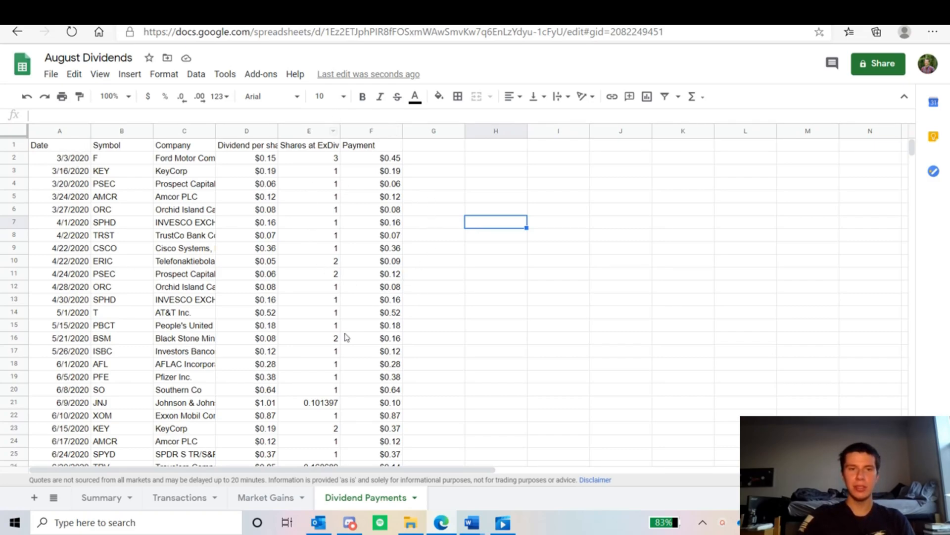
# Step: Create a pivot table on a new sheet from the data range 'Dividend Payments'!A1:F35
pyautogui.click(196, 74)
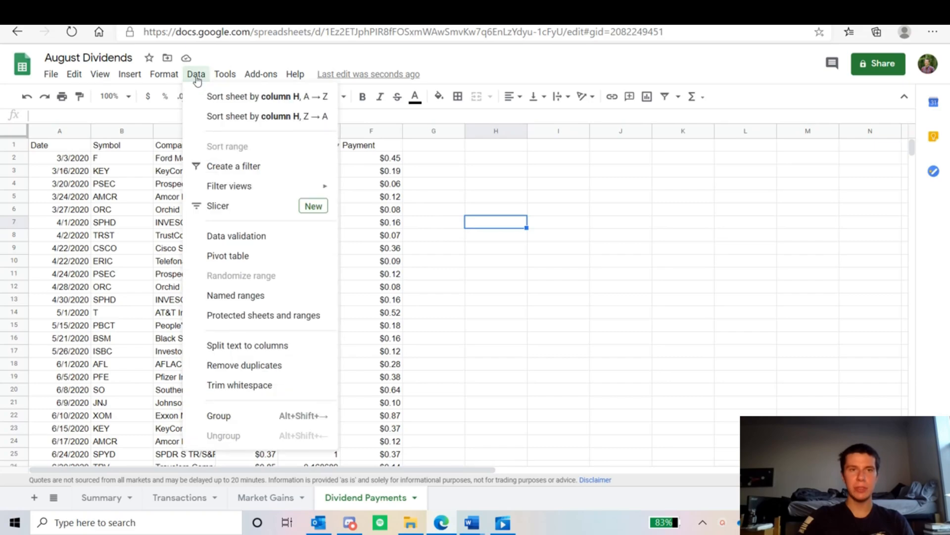
pyautogui.click(231, 256)
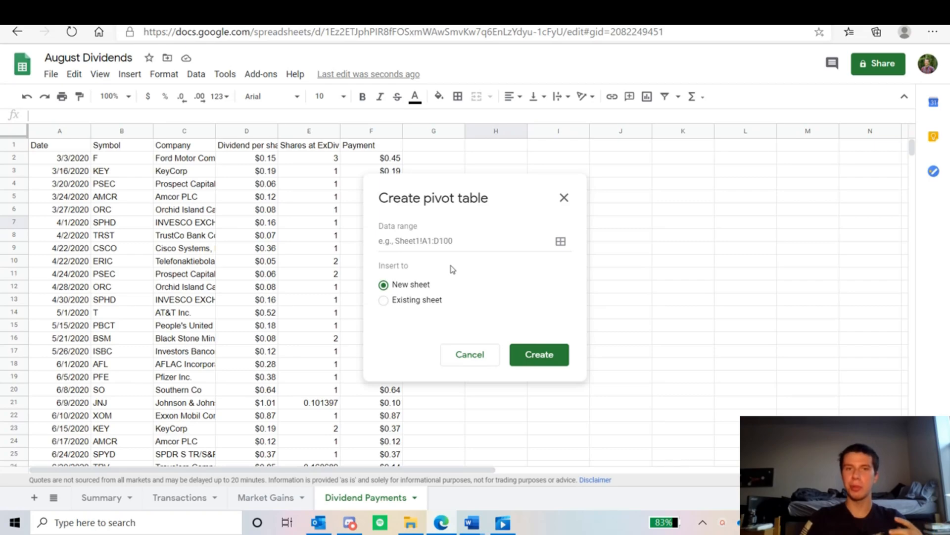
pyautogui.click(555, 247)
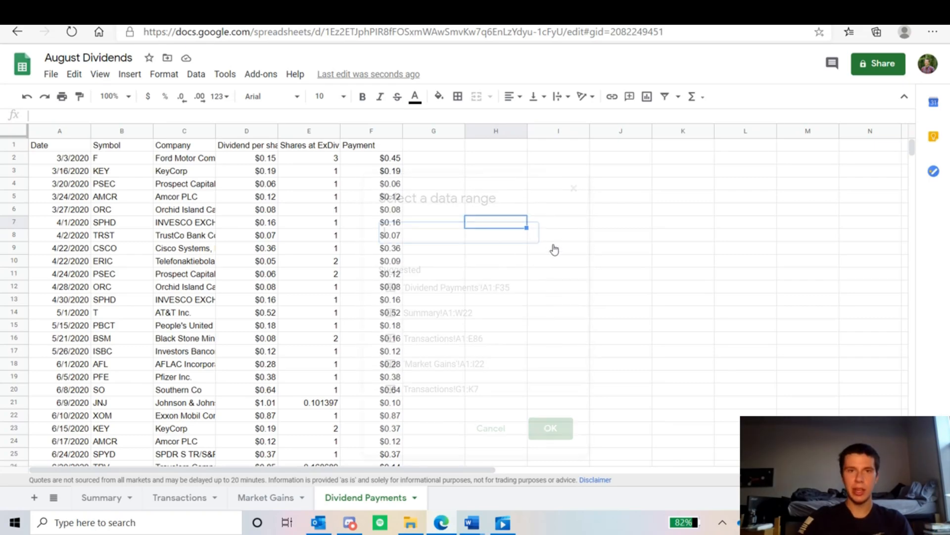
pyautogui.click(487, 293)
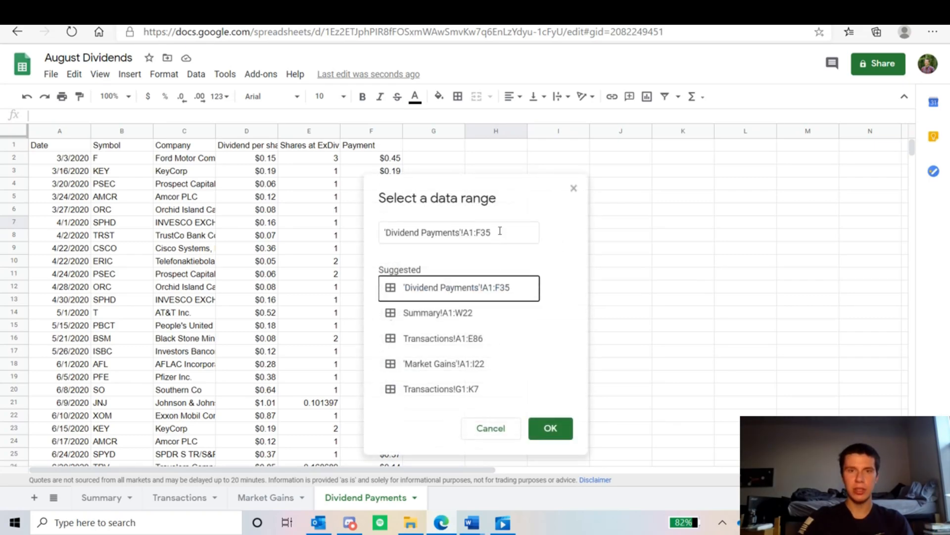
pyautogui.click(556, 429)
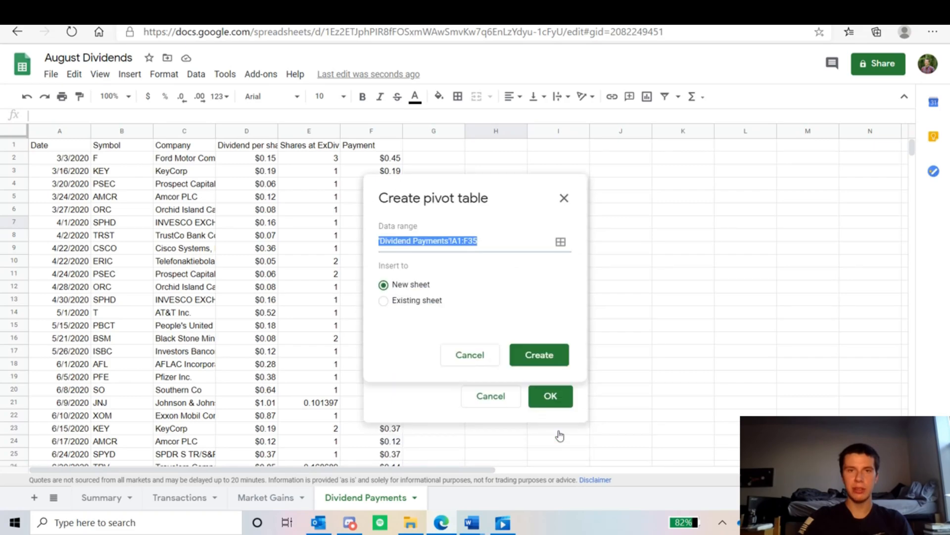
pyautogui.click(544, 355)
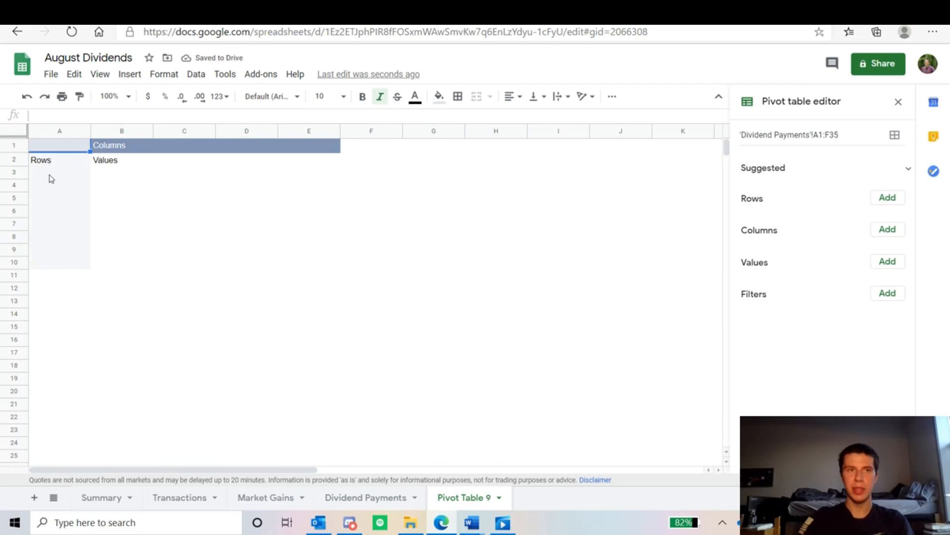
# Step: Add Date as the pivot table's row field and group the dates by Month
pyautogui.click(886, 201)
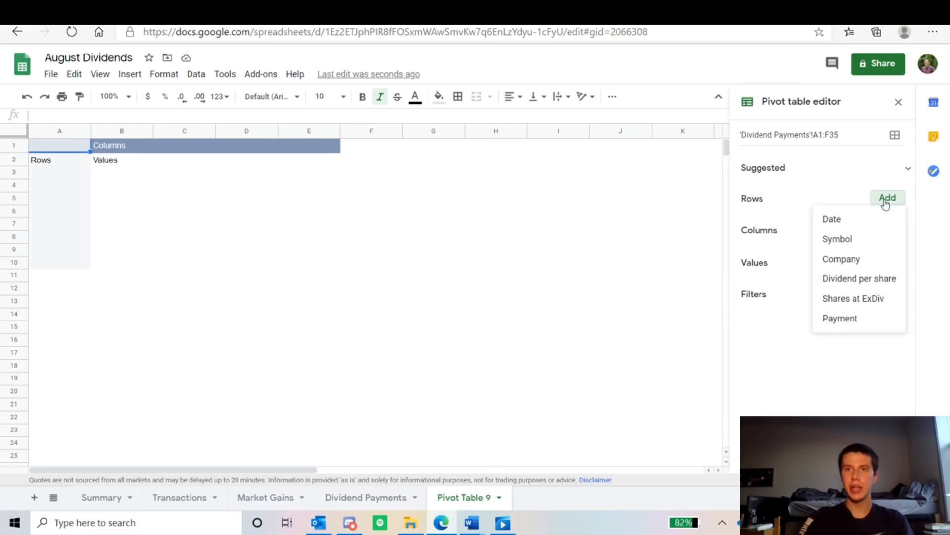
pyautogui.click(835, 219)
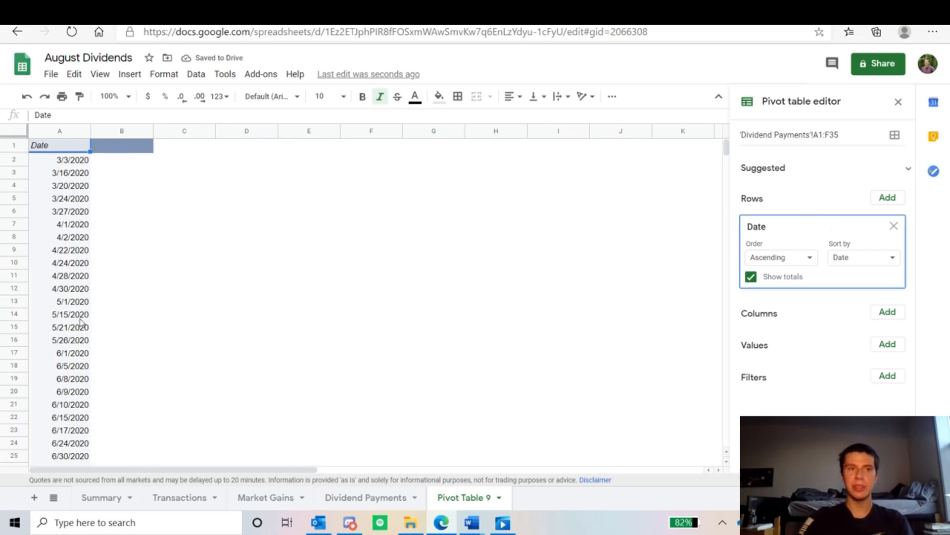
pyautogui.click(69, 163)
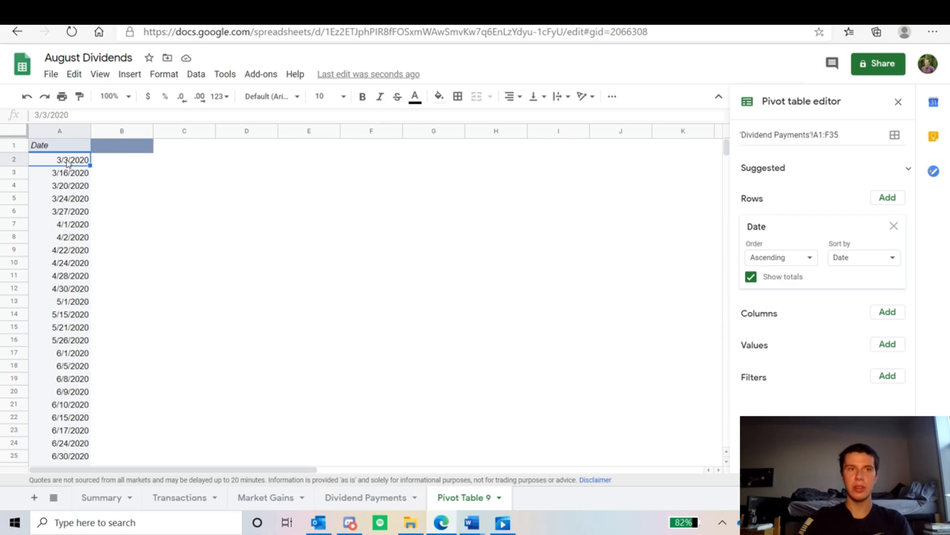
pyautogui.rightClick(68, 163)
pyautogui.moveTo(119, 293)
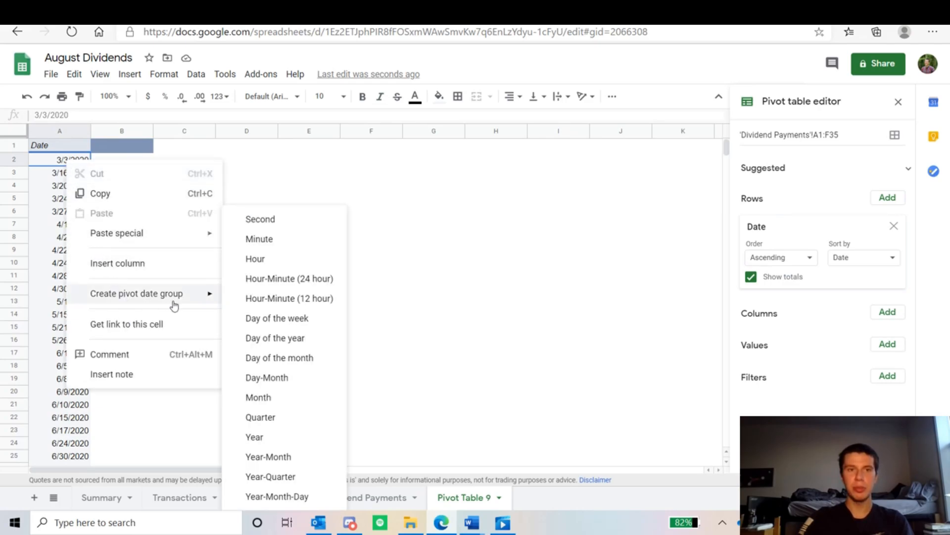
pyautogui.click(272, 399)
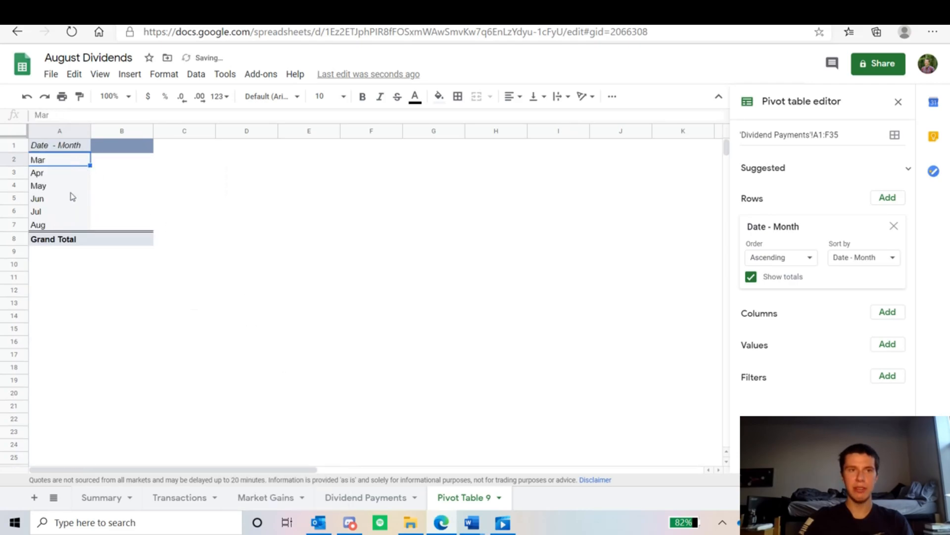
# Step: Add Date as the pivot table's column field and group those dates by Year
pyautogui.click(887, 311)
pyautogui.click(868, 335)
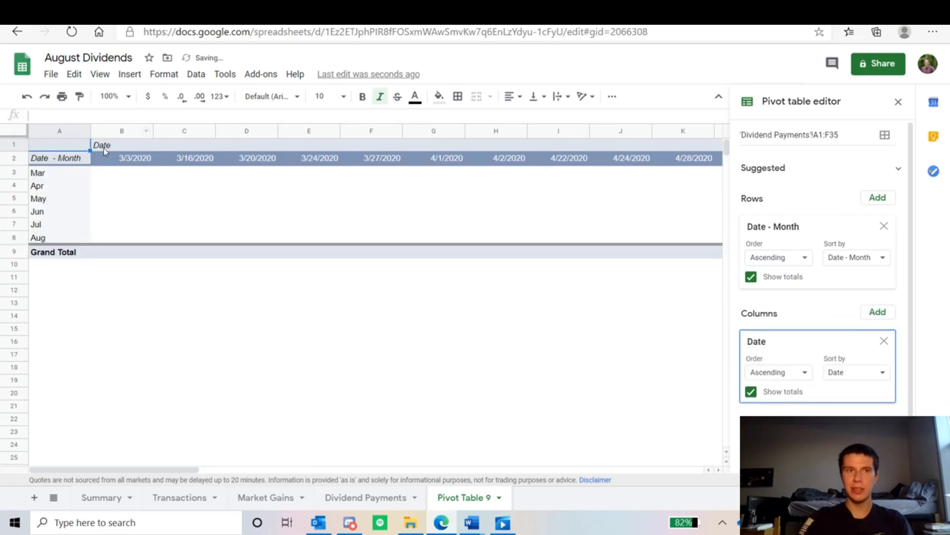
pyautogui.rightClick(137, 158)
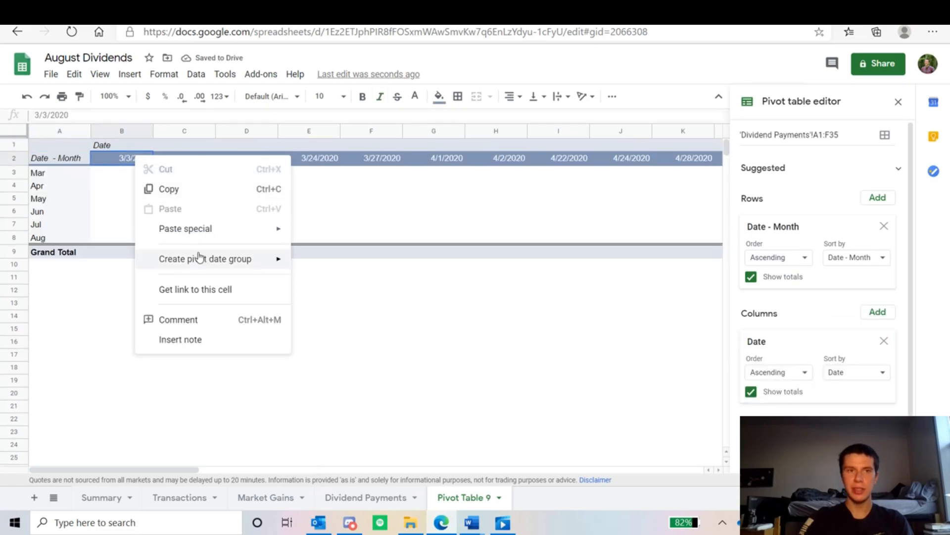
pyautogui.moveTo(199, 257)
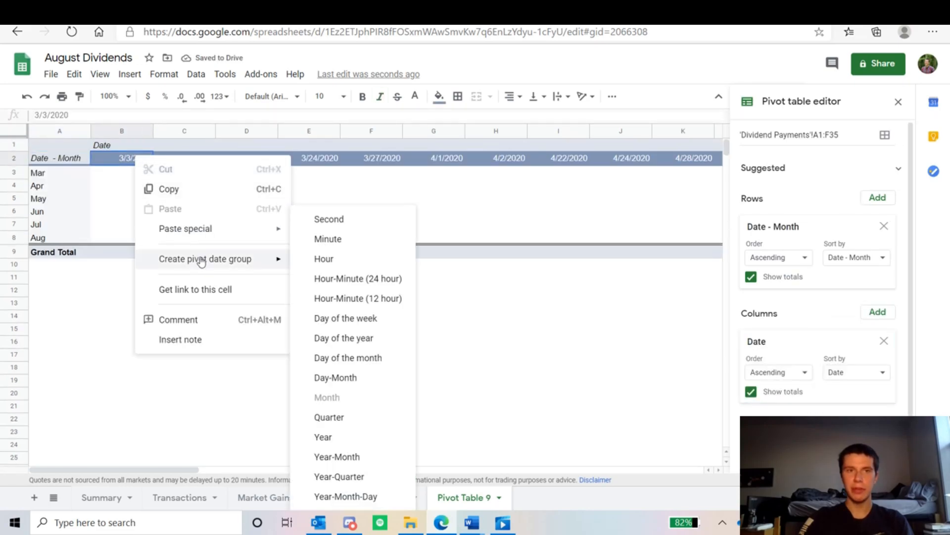
pyautogui.click(337, 438)
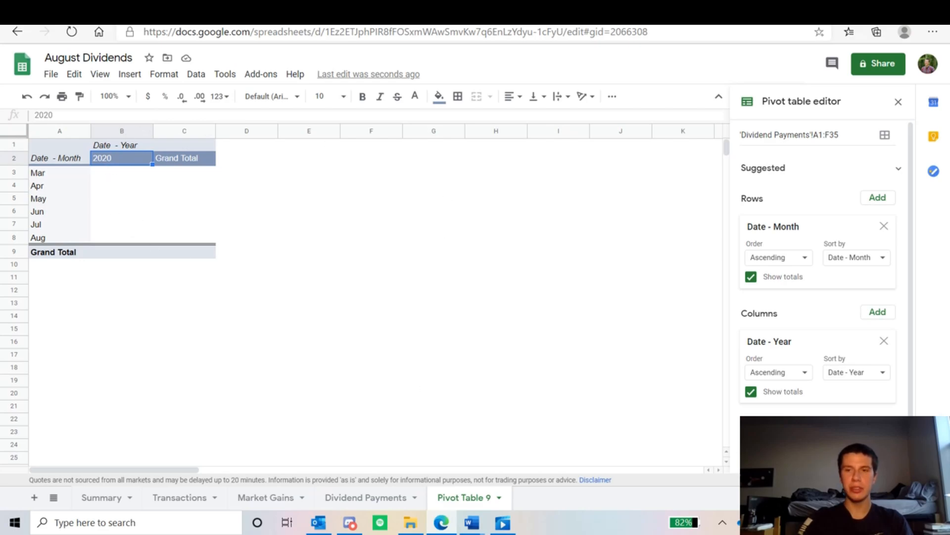
# Step: Add Payment as the pivot table's summed value field and close the pivot table editor
pyautogui.click(877, 426)
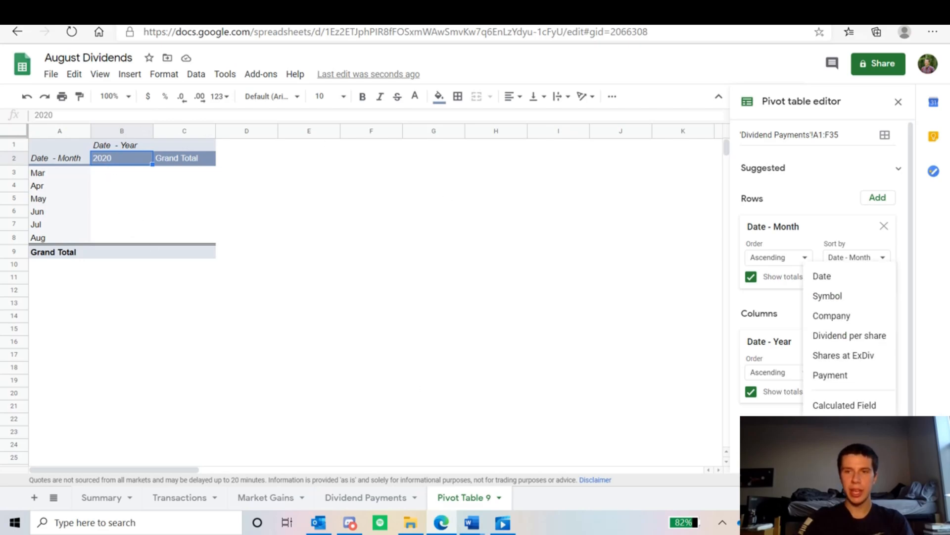
pyautogui.click(823, 374)
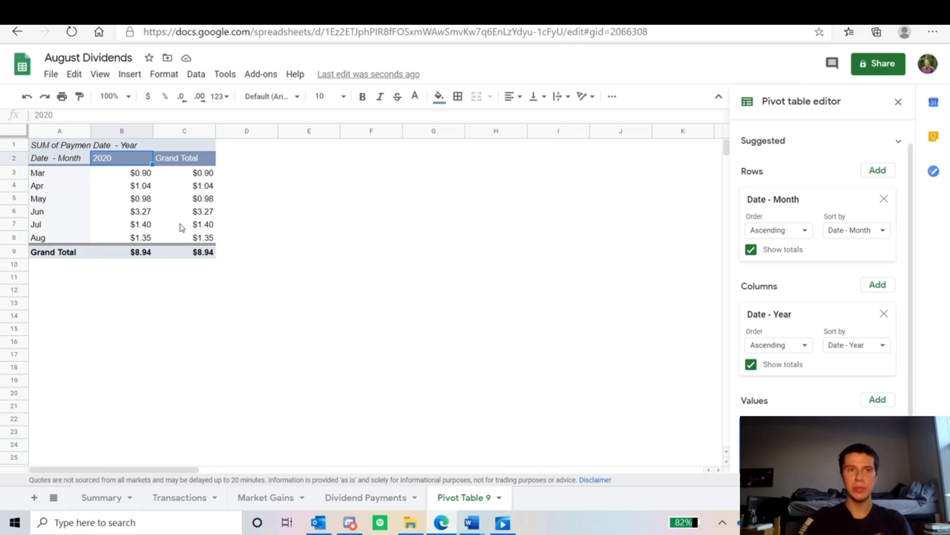
pyautogui.click(147, 240)
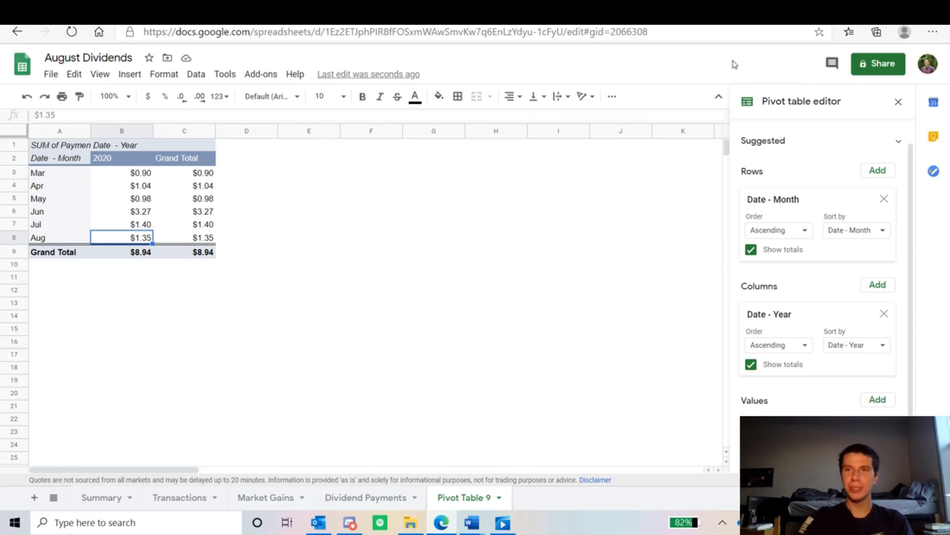
pyautogui.click(899, 101)
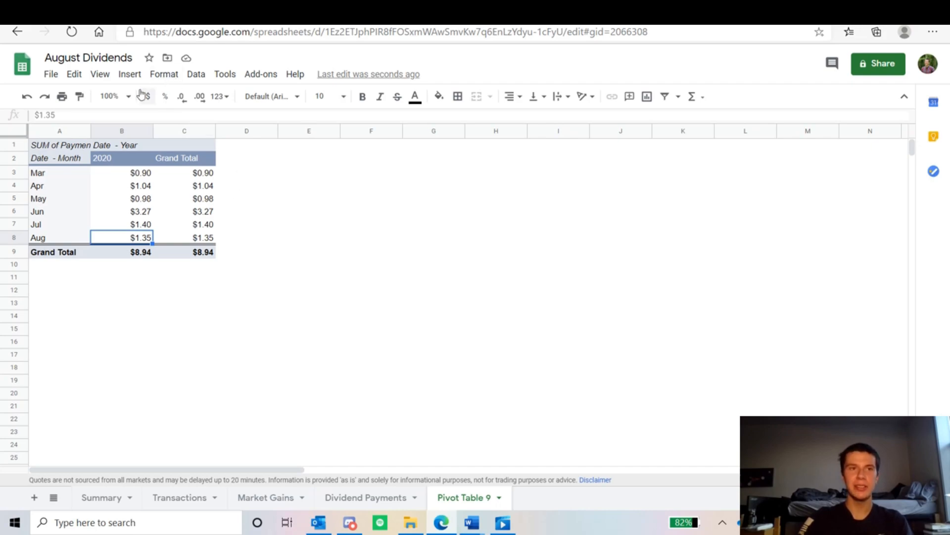
# Step: Insert a chart of the pivot table data and change its type to a column chart
pyautogui.click(130, 75)
pyautogui.click(162, 246)
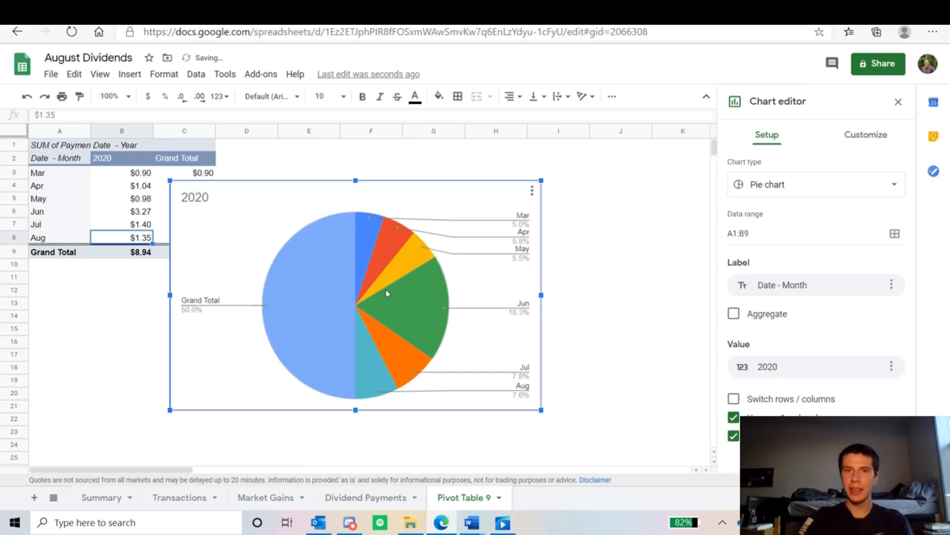
pyautogui.click(800, 195)
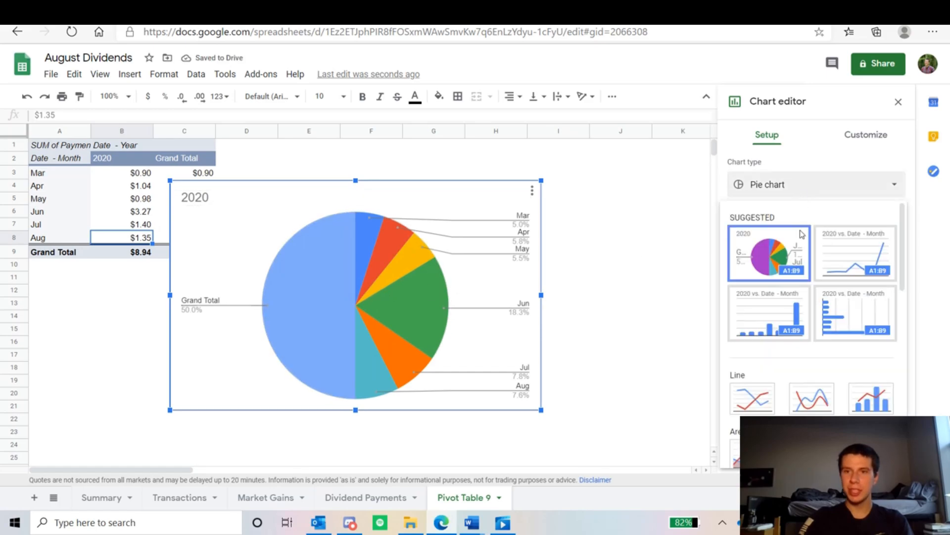
pyautogui.scroll(-2, 798, 299)
pyautogui.scroll(-4, 792, 299)
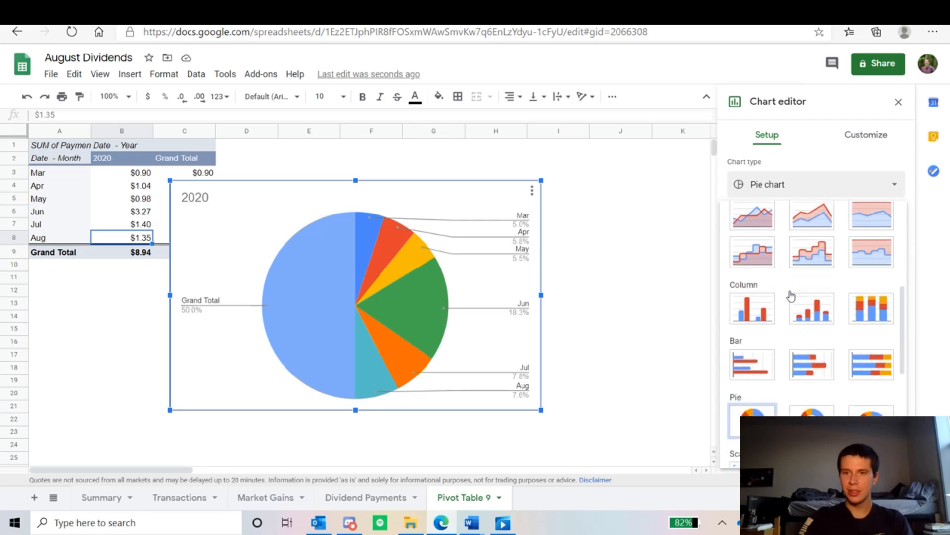
pyautogui.click(760, 314)
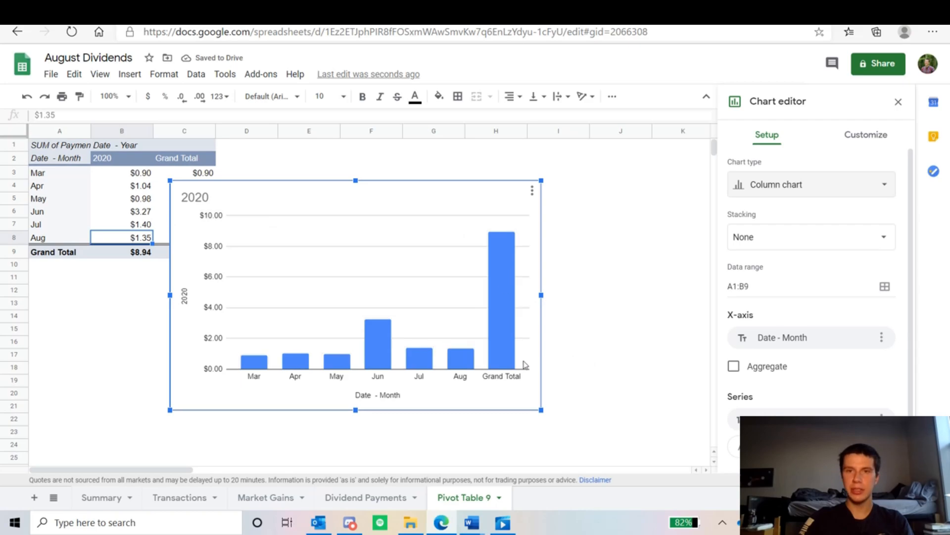
# Step: Set the chart's data range to A1:B8 to leave out the grand total, and move the chart clear of the pivot table
pyautogui.click(777, 287)
pyautogui.press('BackSpace')
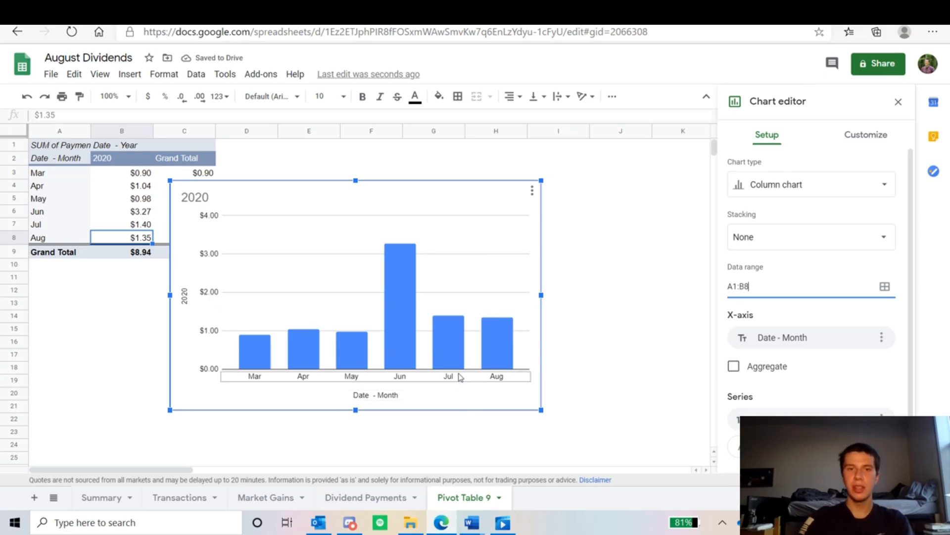
pyautogui.moveTo(286, 199); pyautogui.dragTo(386, 178)
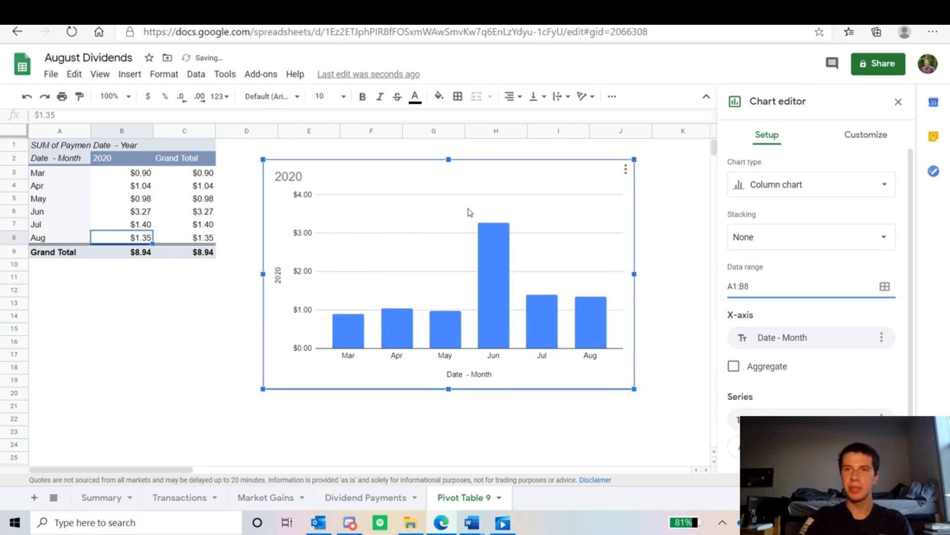
# Step: Turn on data labels for the 2020 series of the column chart
pyautogui.click(855, 138)
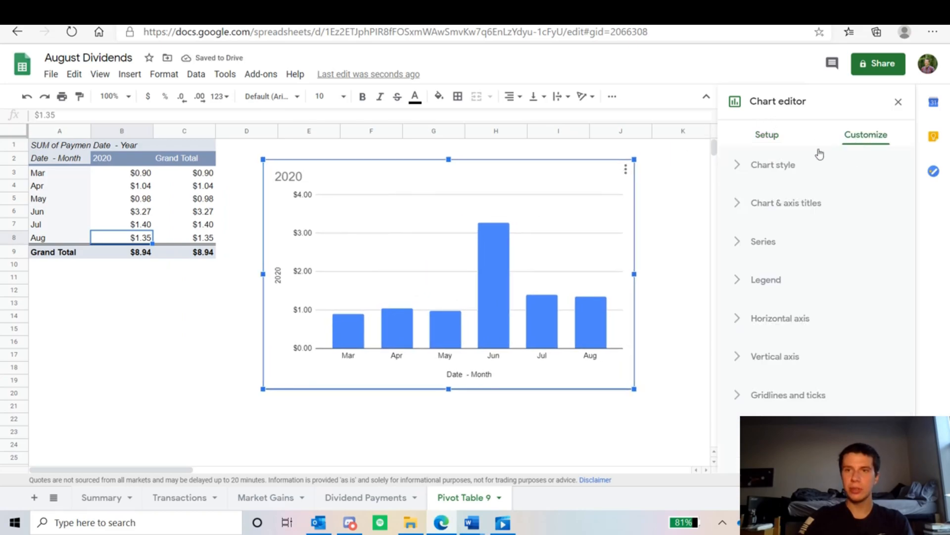
pyautogui.click(762, 244)
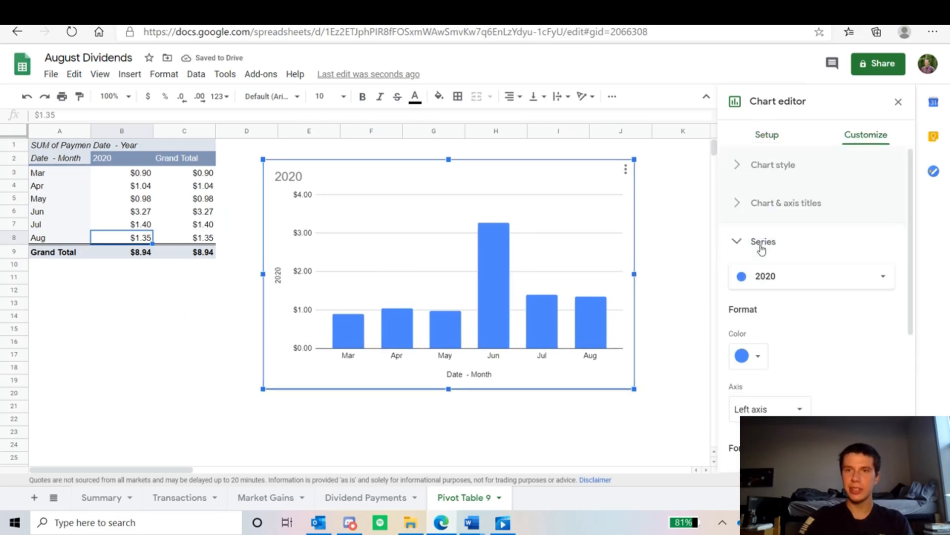
pyautogui.scroll(-3, 776, 274)
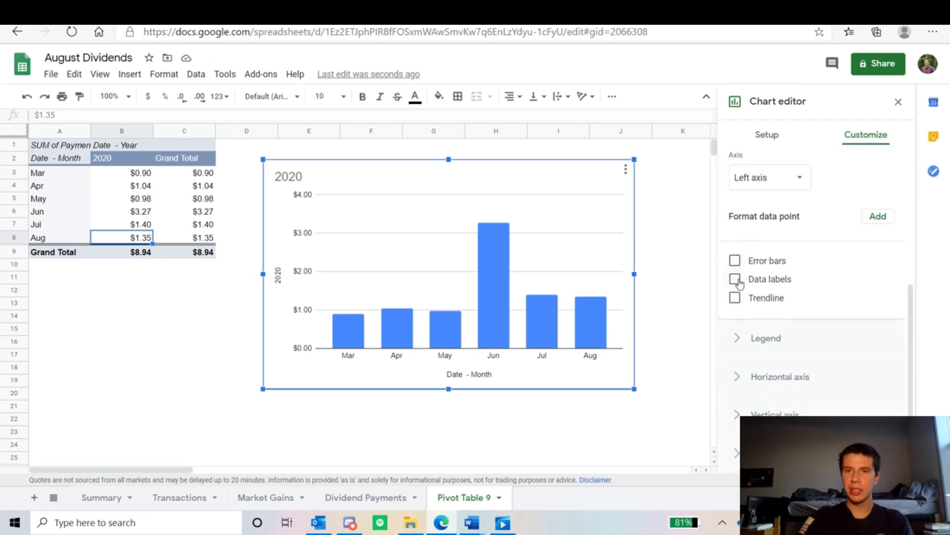
pyautogui.click(736, 279)
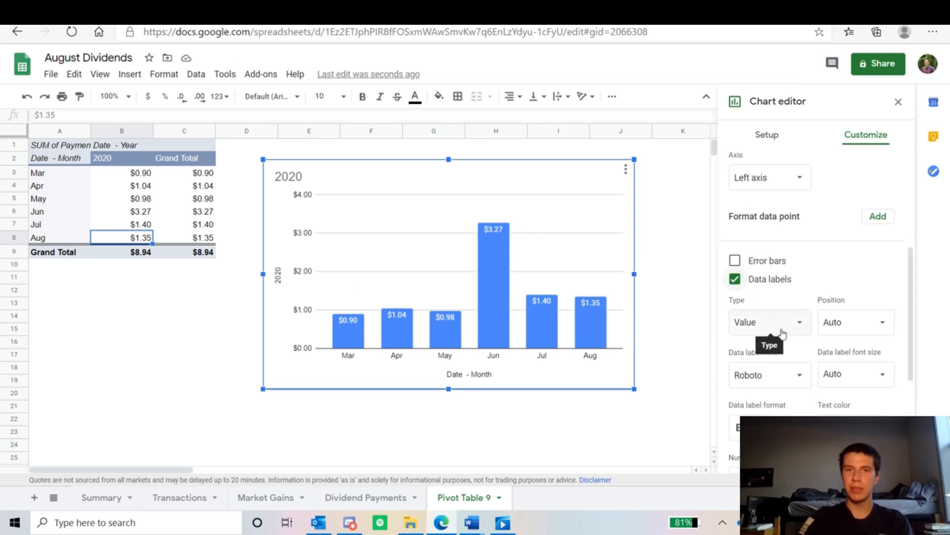
# Step: Add a linear trendline to the 2020 series, coloured black with a line thickness of 4px
pyautogui.scroll(-3, 782, 333)
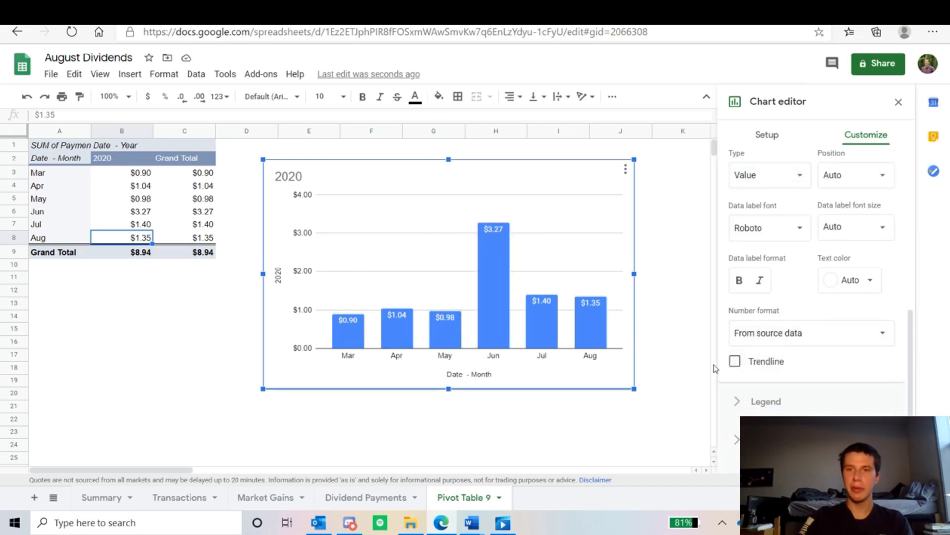
pyautogui.click(735, 361)
pyautogui.scroll(-1, 832, 378)
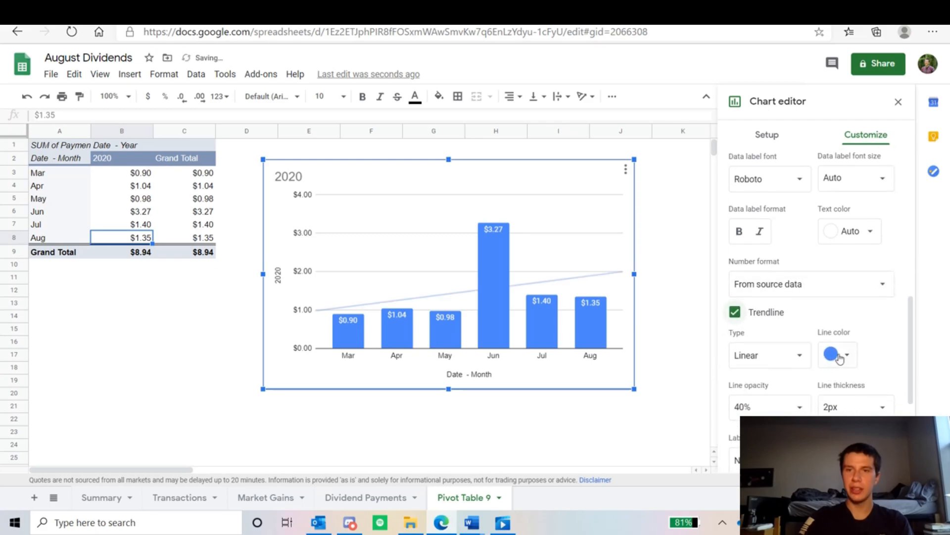
pyautogui.click(837, 357)
pyautogui.click(719, 287)
pyautogui.click(857, 408)
pyautogui.write('4px')
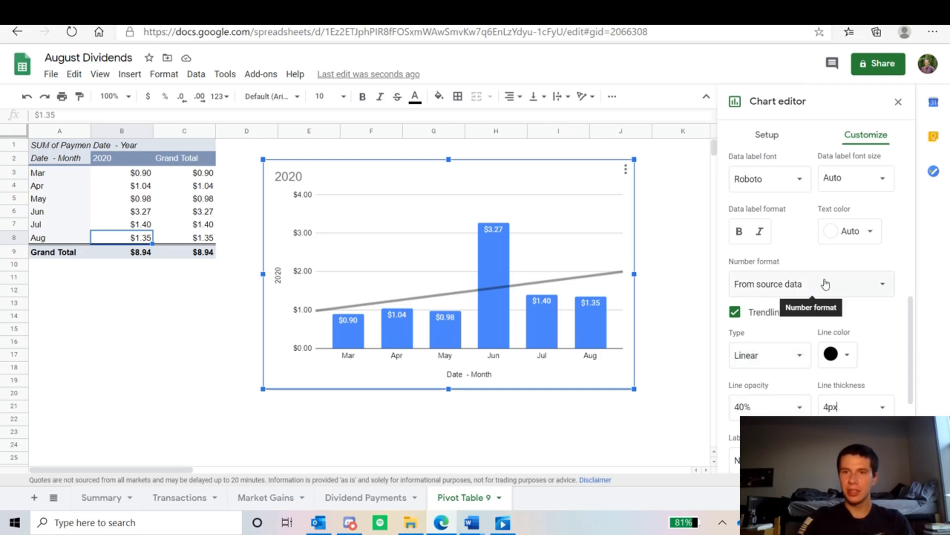
# Step: Change the chart title to "Dividends by Month"
pyautogui.moveTo(913, 320); pyautogui.dragTo(919, 161)
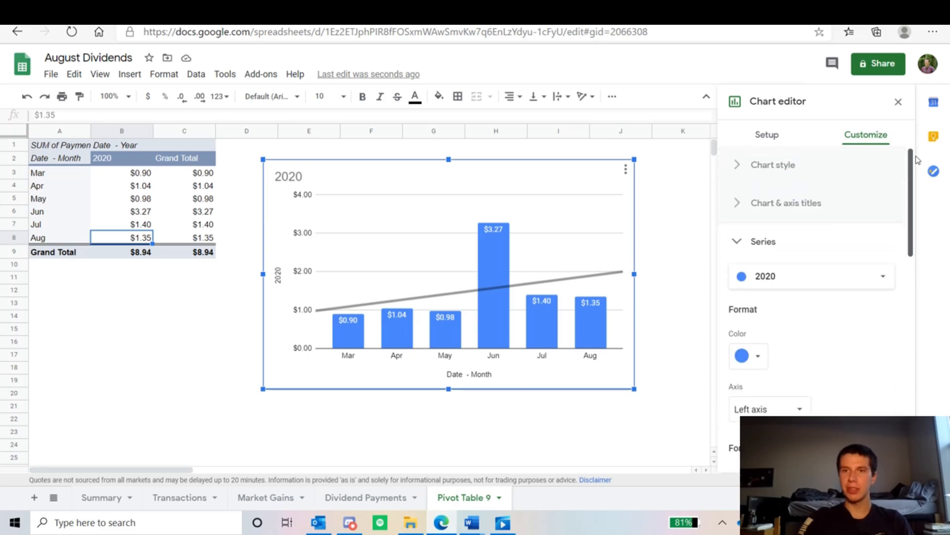
pyautogui.click(815, 203)
pyautogui.doubleClick(772, 296)
pyautogui.write('Dividends by Month')
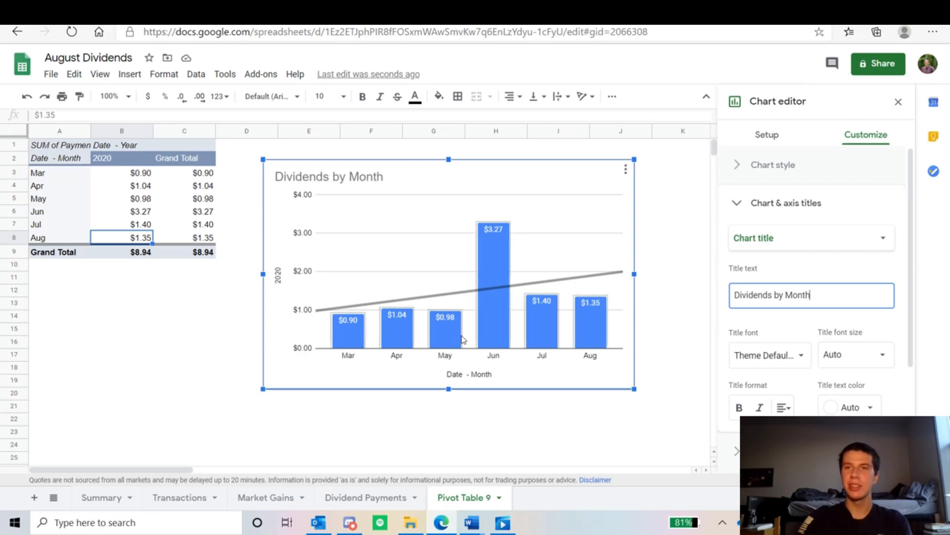
# Step: Review the chart's data range setting and the latest entries on the Dividend Payments sheet, and return to the pivot table sheet
pyautogui.click(780, 135)
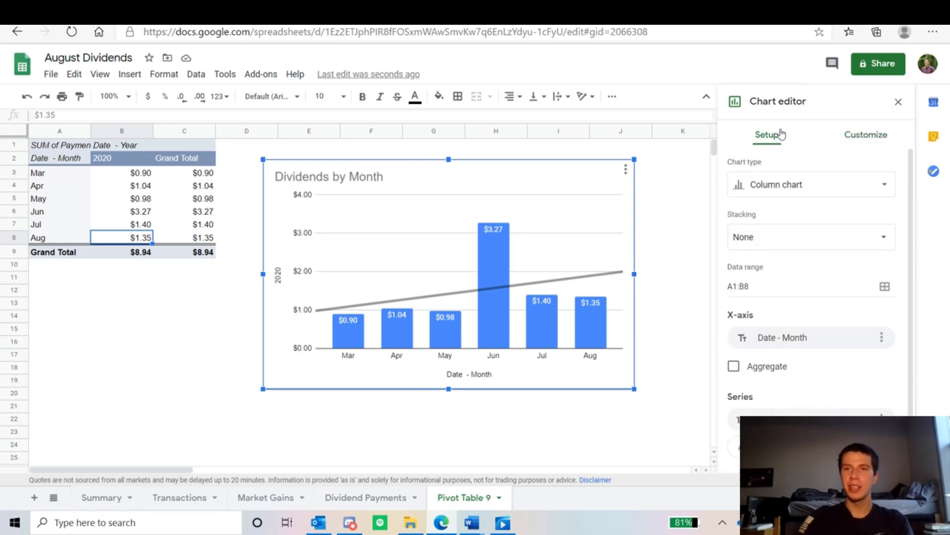
pyautogui.click(766, 282)
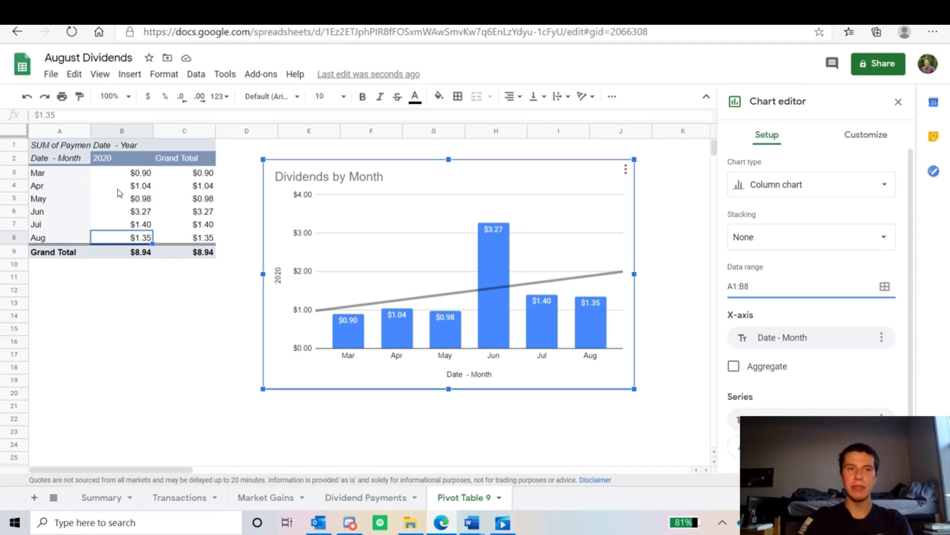
pyautogui.click(352, 497)
pyautogui.scroll(-7, 155, 318)
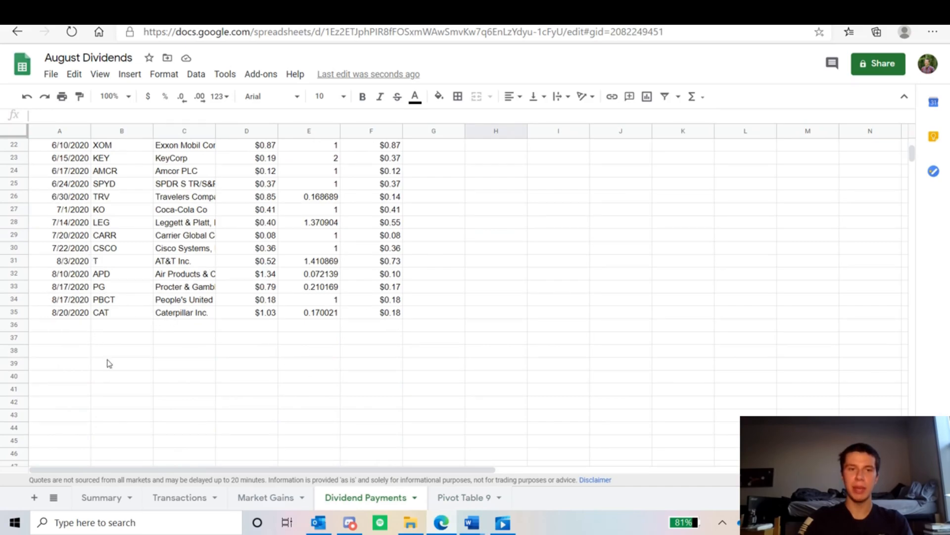
pyautogui.click(458, 498)
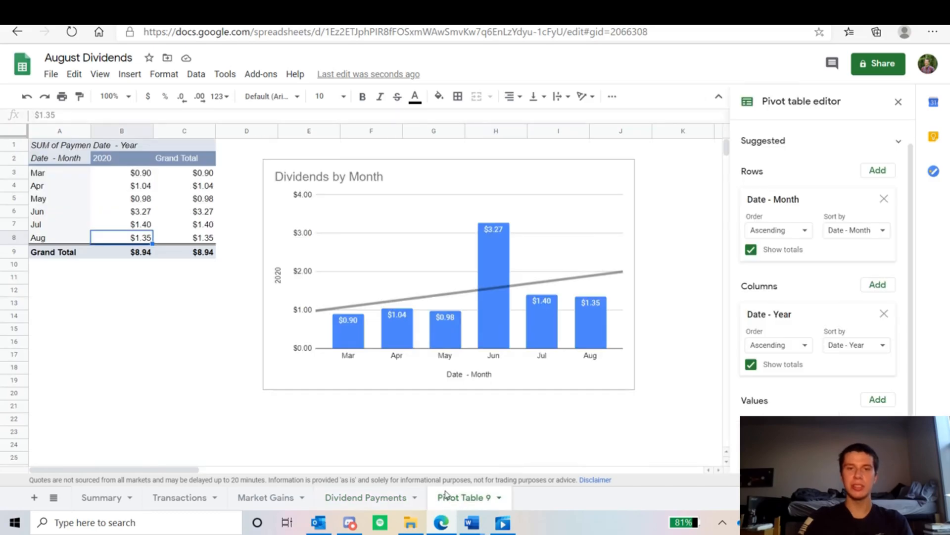